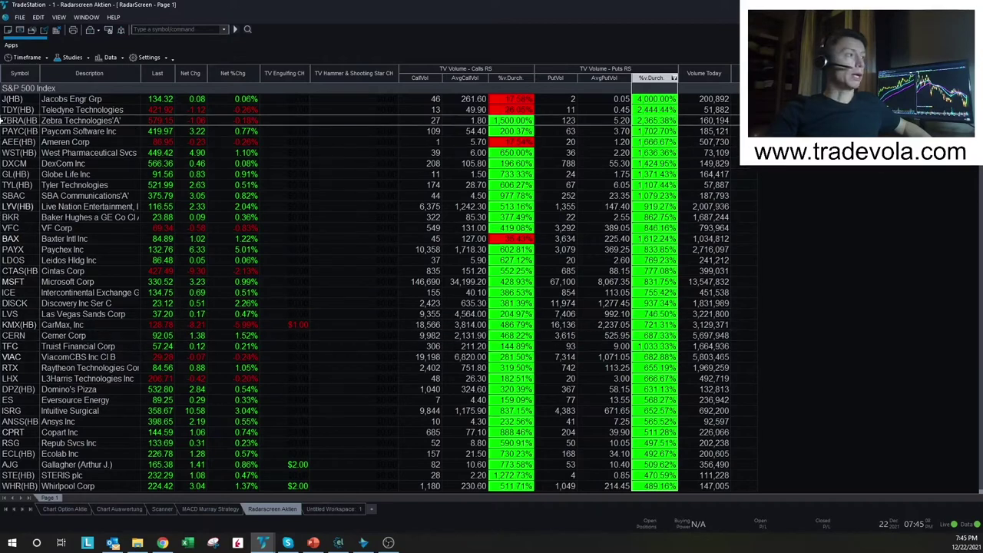
Step: Sort the S&P 500 list by Net %Chg, alternating the direction and finishing with the largest losers first
{"action": "left_click", "coordinate": [238, 74]}
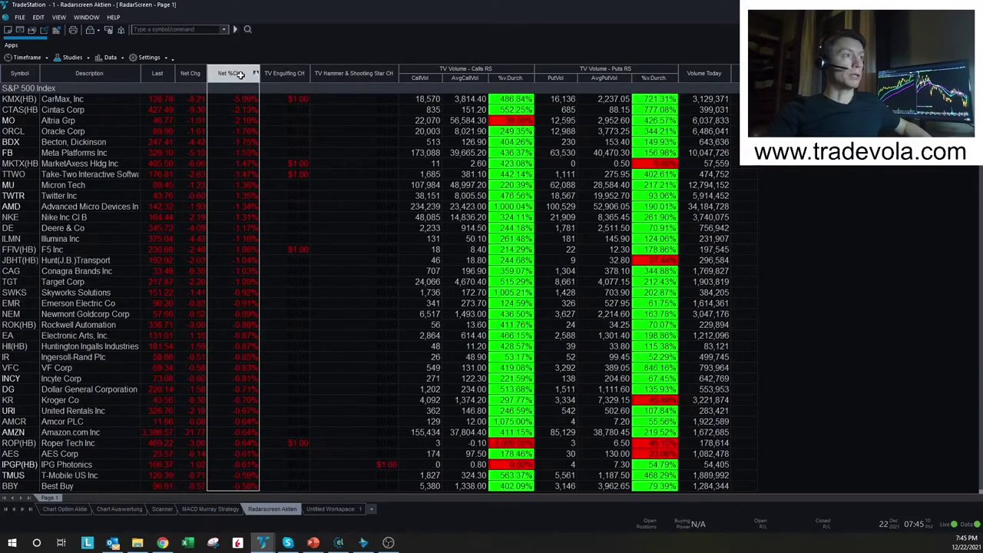
{"action": "left_click", "coordinate": [238, 74]}
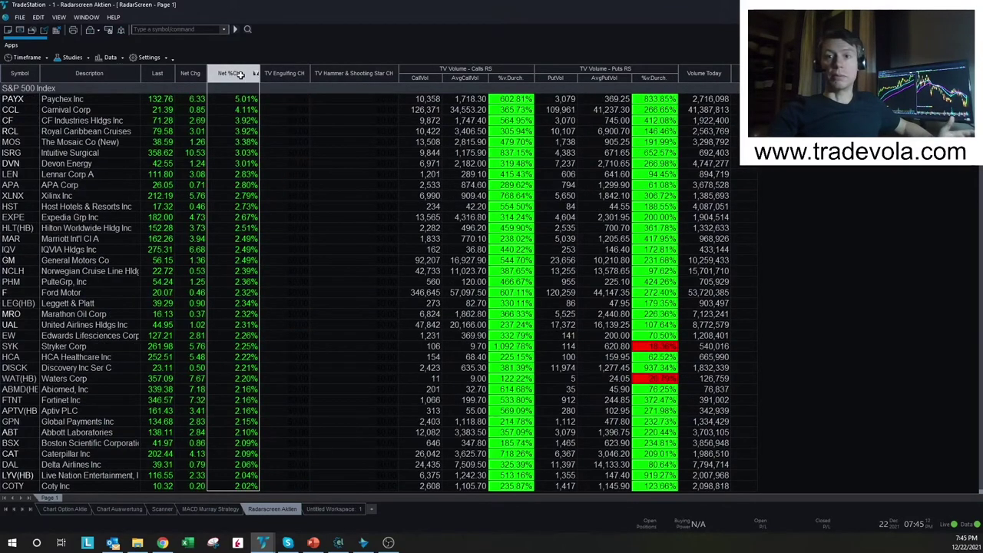
{"action": "left_click", "coordinate": [239, 74]}
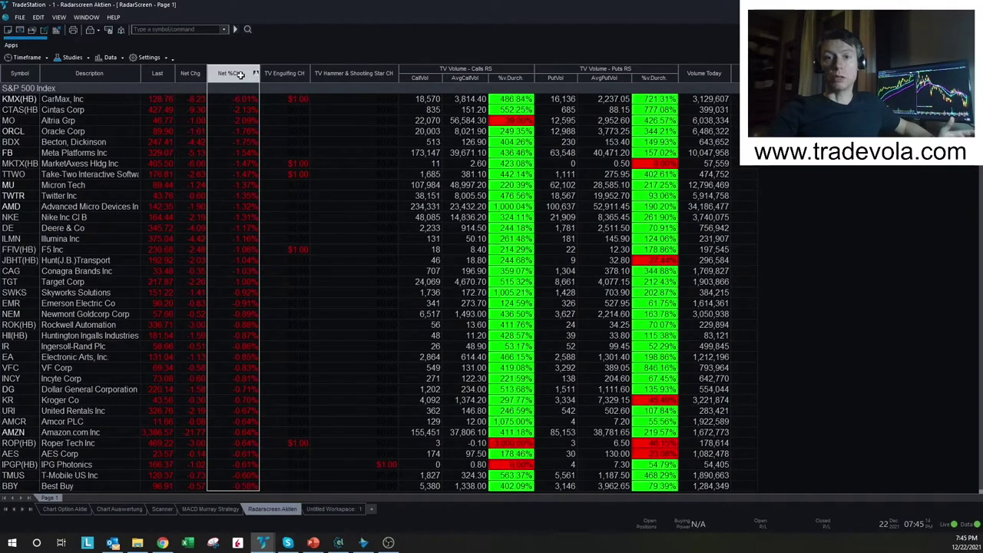
Step: Sort the S&P 500 list descending by TV Engulfing CH, followed by TV Hammer & Shooting Star CH
{"action": "left_click", "coordinate": [289, 75]}
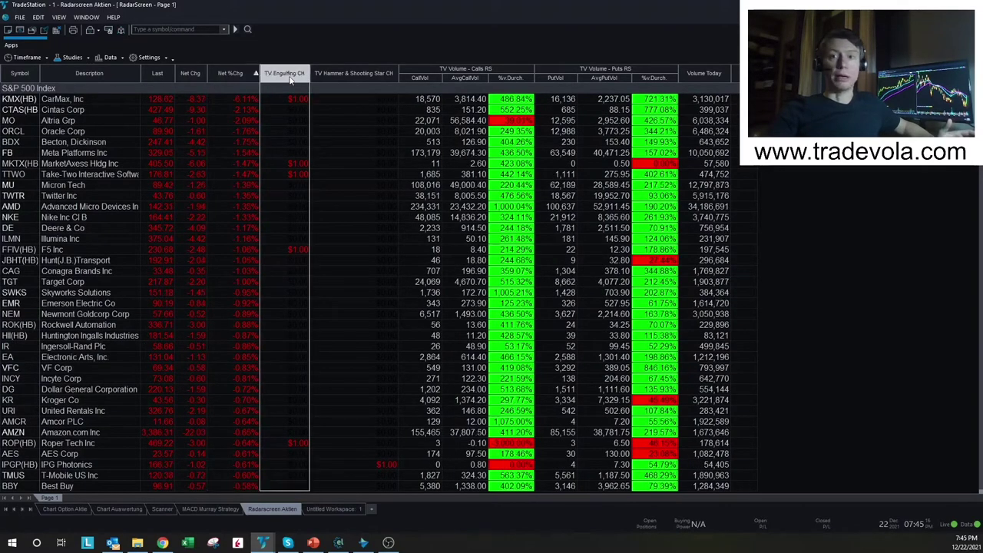
{"action": "left_click", "coordinate": [288, 75]}
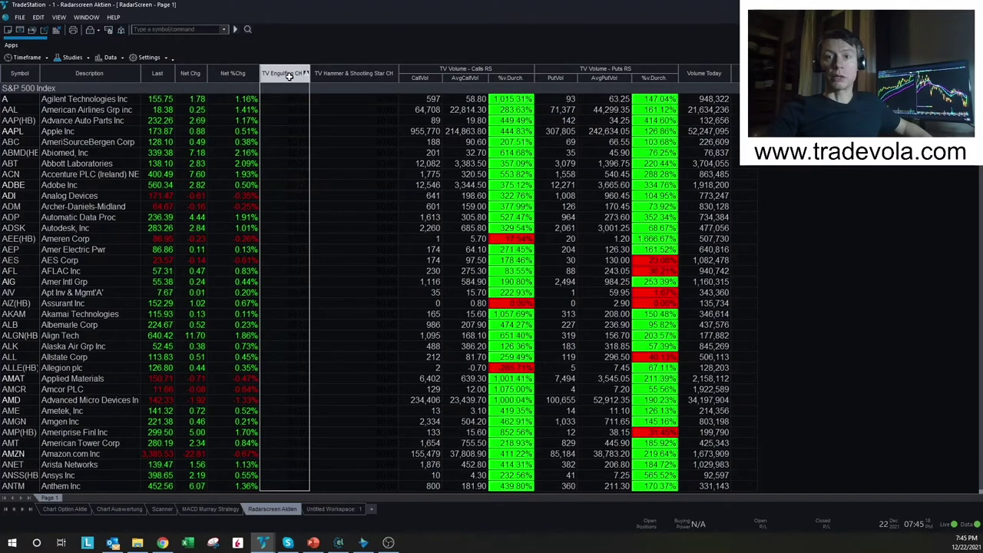
{"action": "left_click", "coordinate": [289, 74]}
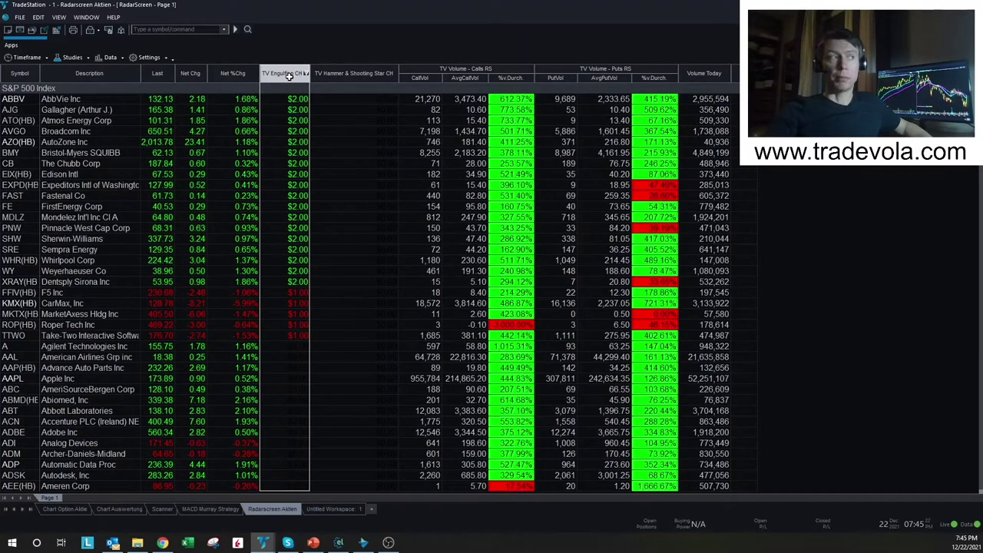
{"action": "left_click", "coordinate": [331, 75]}
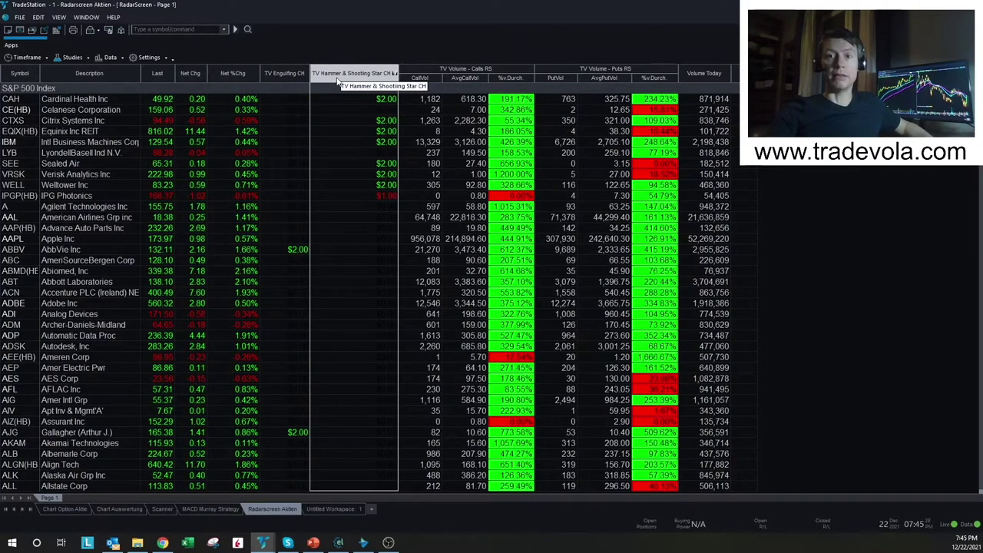
{"action": "left_click", "coordinate": [345, 102]}
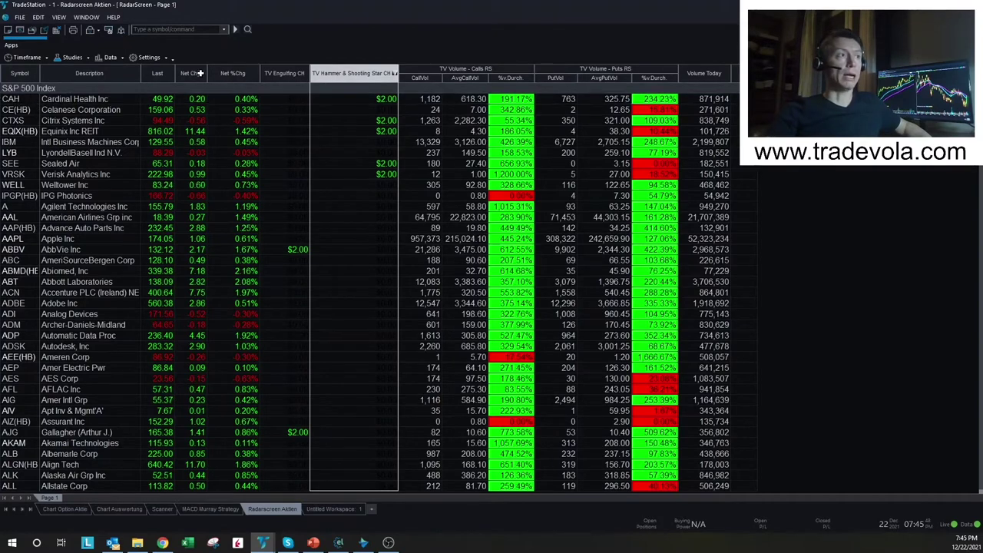
Step: Sort the S&P 500 list descending by the calls' %v.Durch., followed by the puts' %v.Durch
{"action": "left_click", "coordinate": [508, 79]}
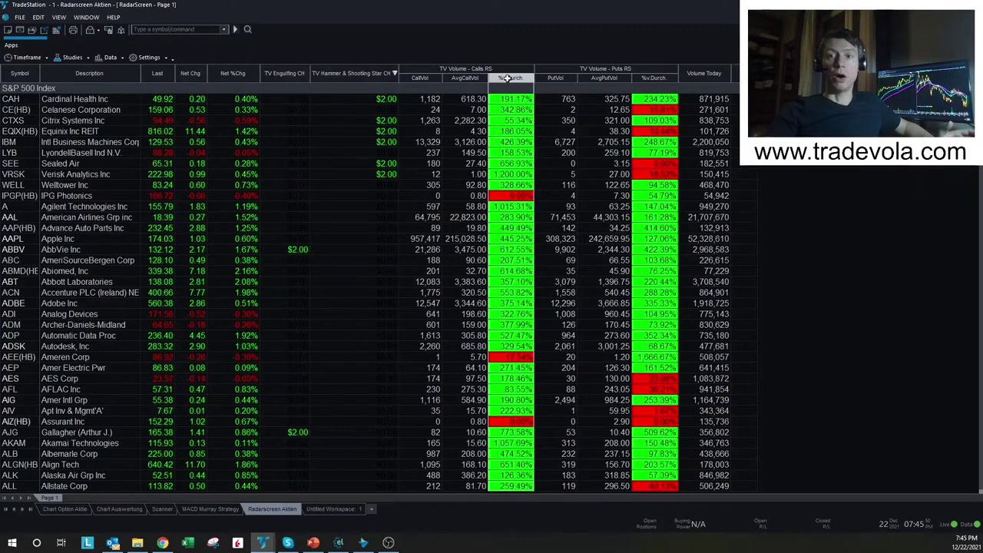
{"action": "left_click", "coordinate": [508, 79]}
{"action": "left_click", "coordinate": [507, 79]}
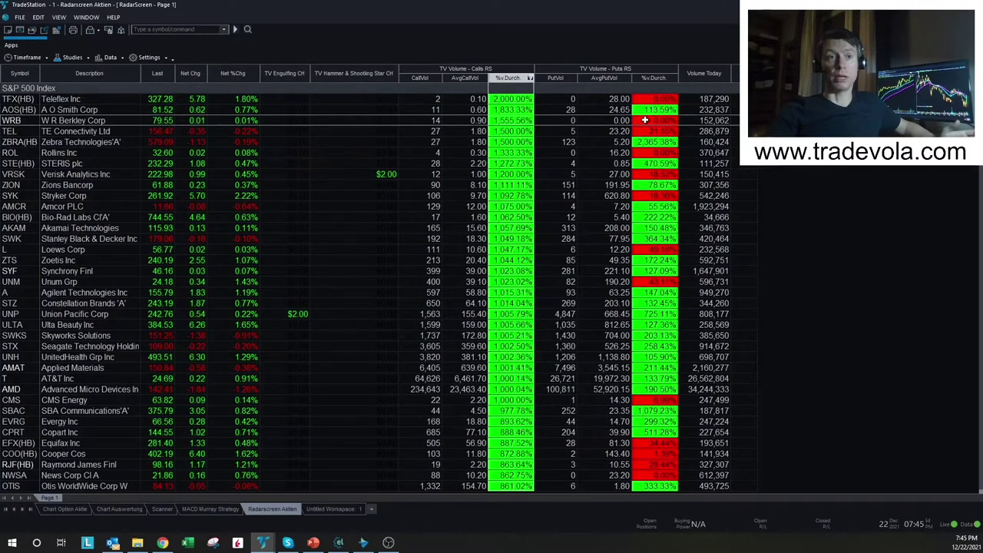
{"action": "left_click", "coordinate": [652, 79]}
{"action": "left_click", "coordinate": [652, 79]}
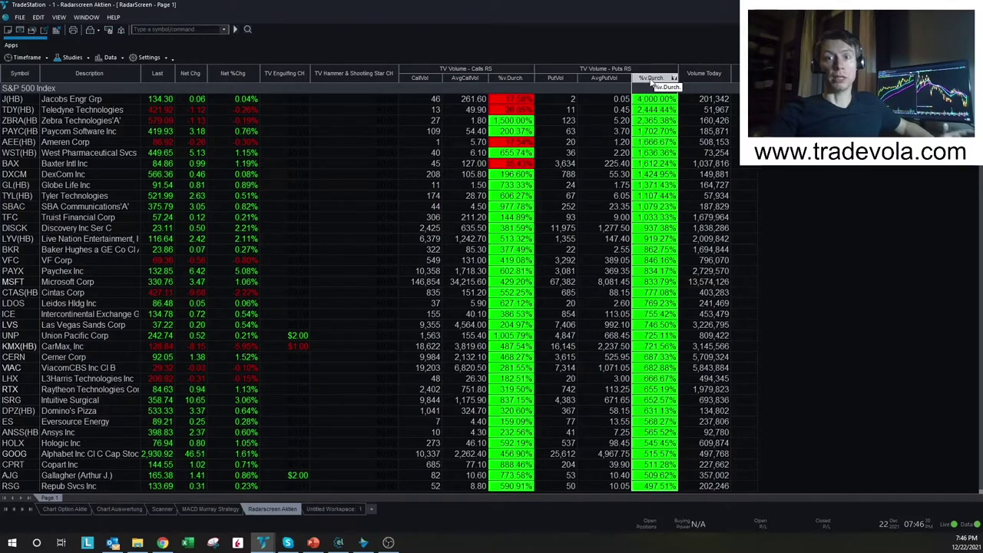
{"action": "left_click", "coordinate": [336, 111]}
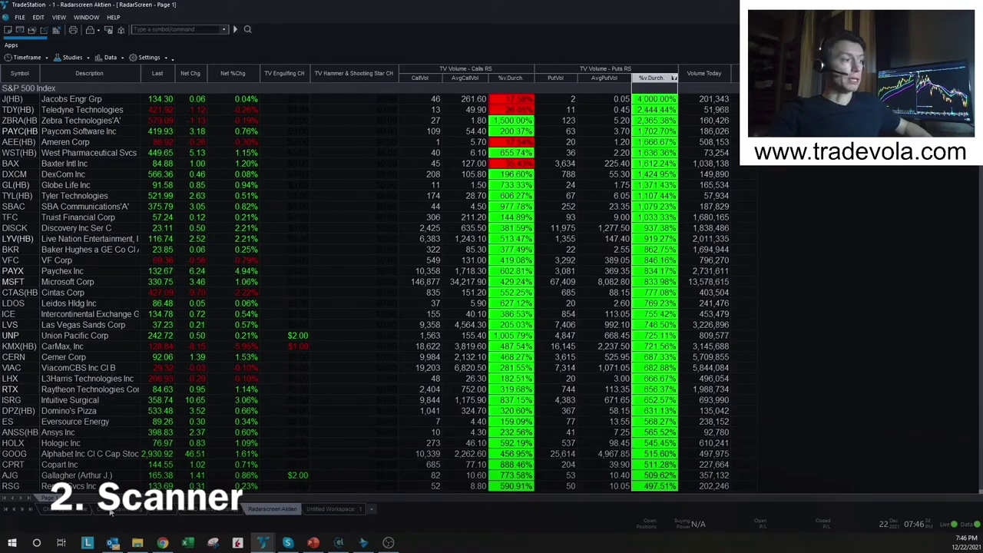
Step: In the Scanner workspace, open the Pennystock scan for customizing and review its scan criteria and the available criteria categories
{"action": "left_click", "coordinate": [163, 510]}
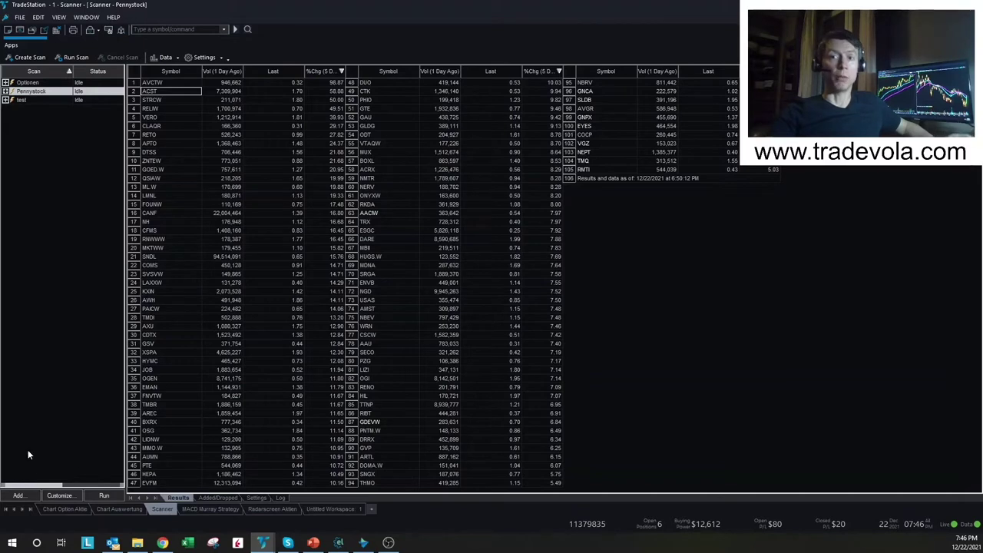
{"action": "left_click", "coordinate": [59, 495]}
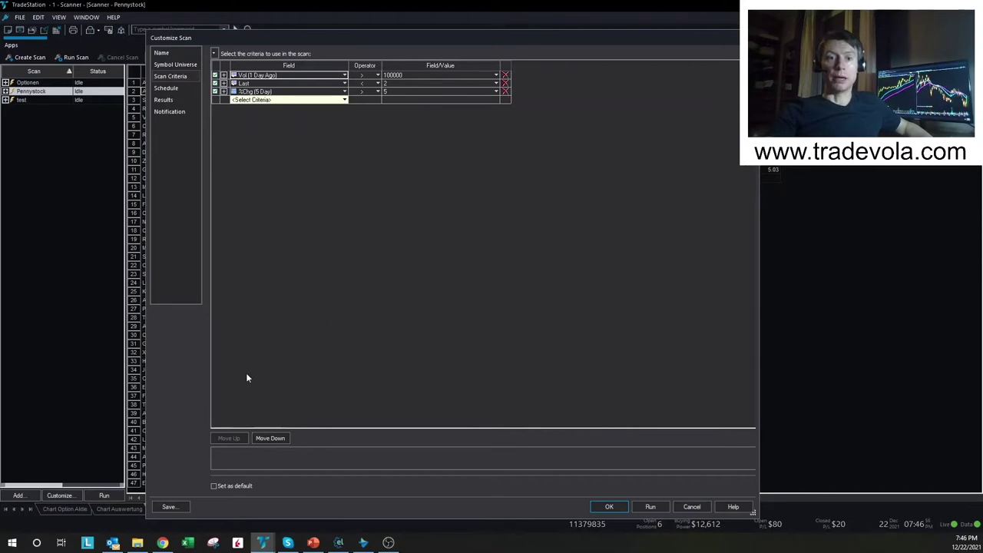
{"action": "left_click", "coordinate": [309, 101]}
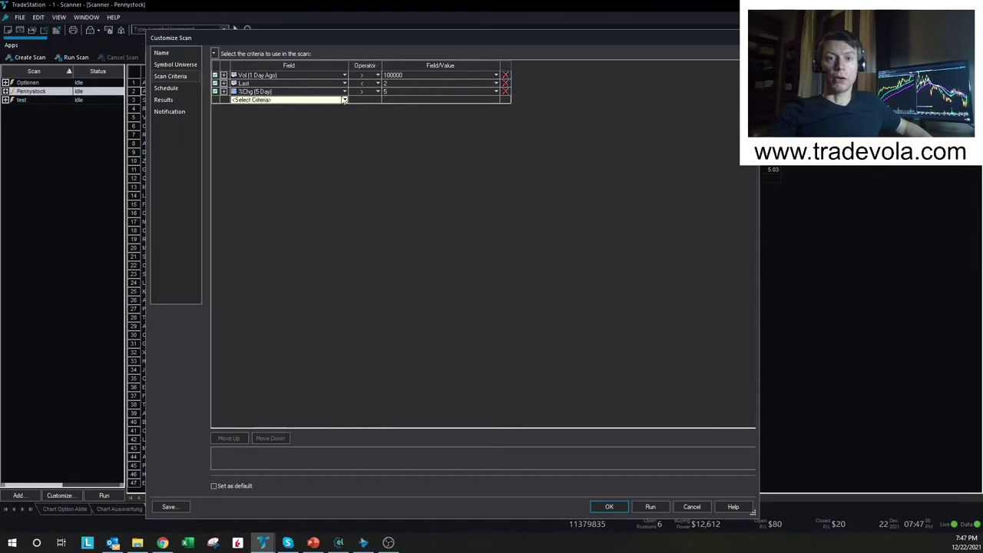
{"action": "left_click", "coordinate": [279, 101]}
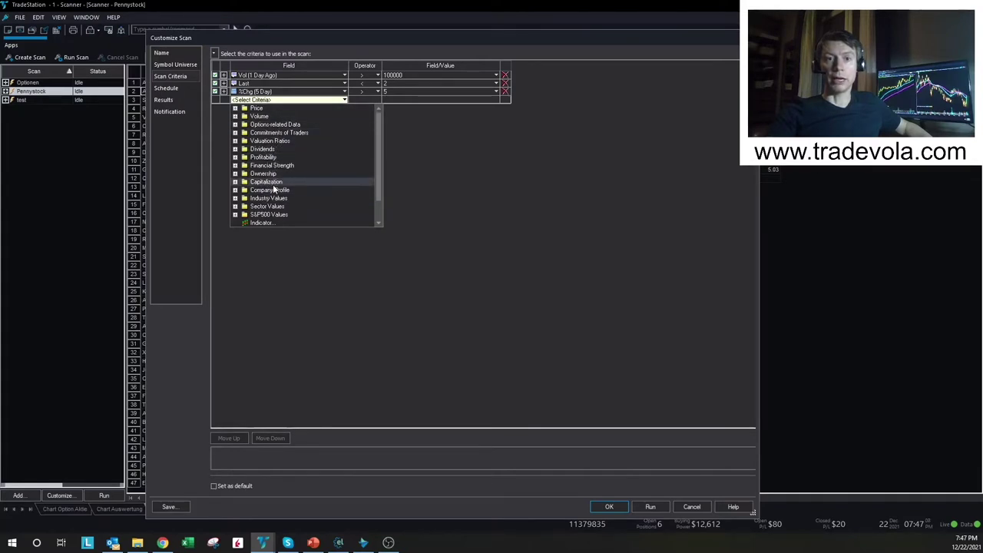
{"action": "scroll", "coordinate": [275, 189], "scroll_direction": "down", "scroll_amount": 1}
{"action": "scroll", "coordinate": [274, 188], "scroll_direction": "up", "scroll_amount": 1}
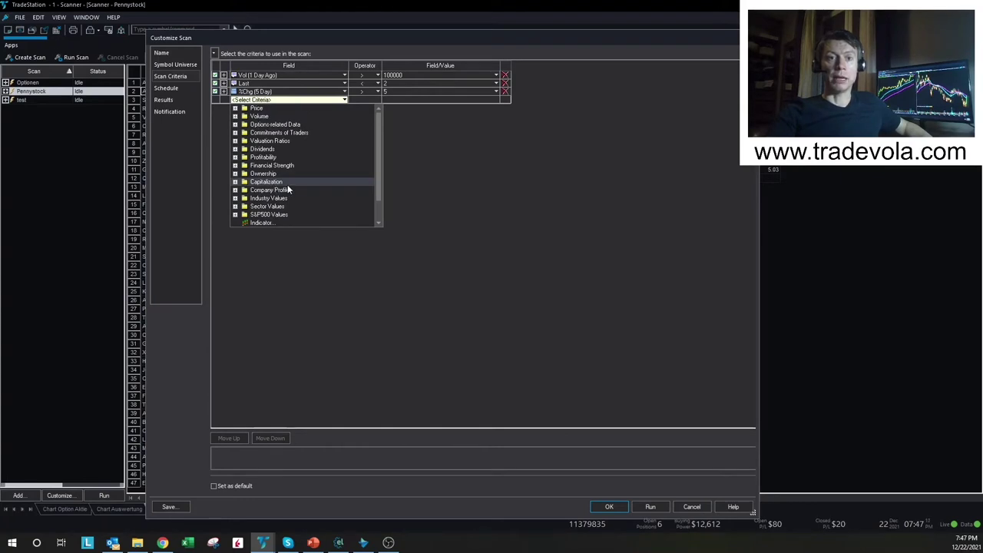
{"action": "left_click", "coordinate": [466, 196]}
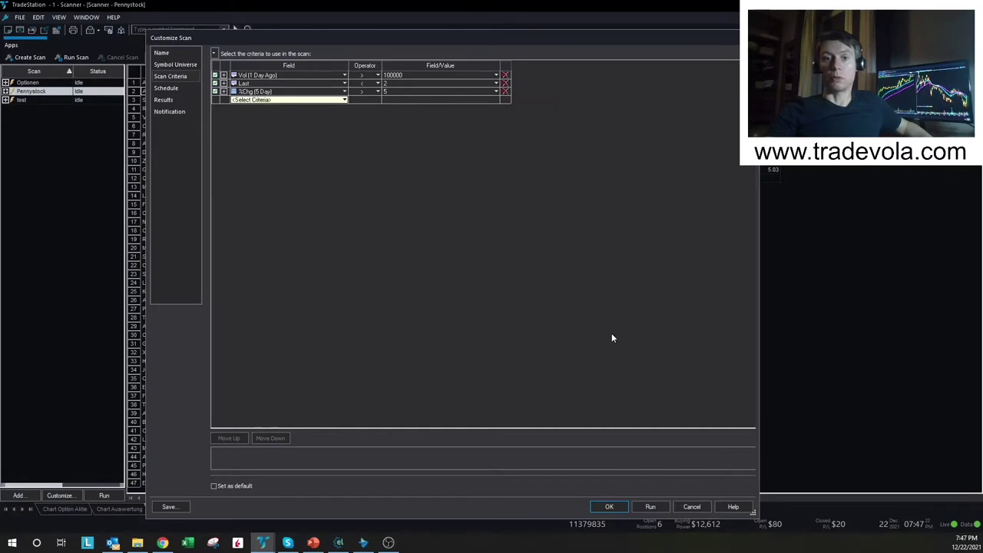
Step: Run the Pennystock scan and sort its results by %Chg (5 Day) in descending order
{"action": "left_click", "coordinate": [650, 507]}
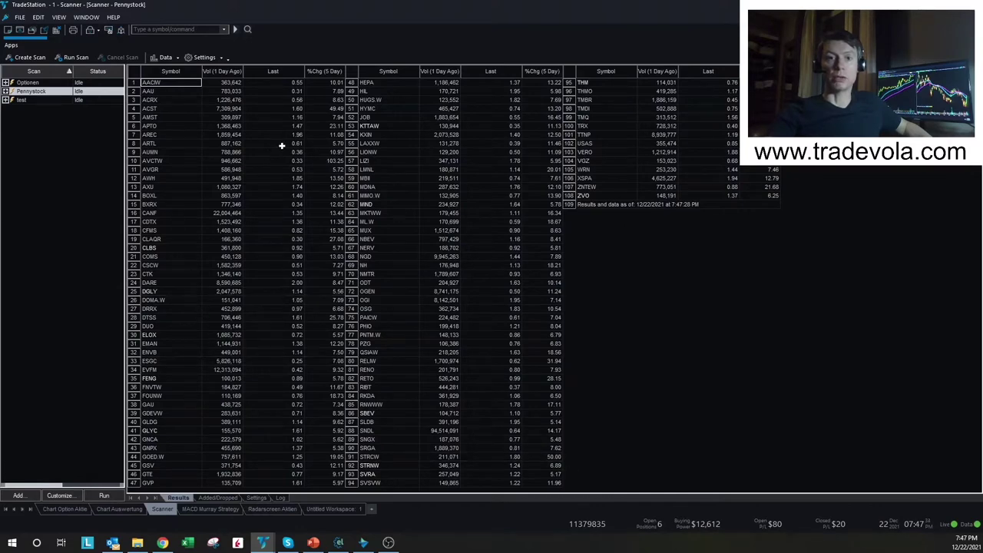
{"action": "left_click", "coordinate": [331, 70]}
{"action": "left_click", "coordinate": [331, 71]}
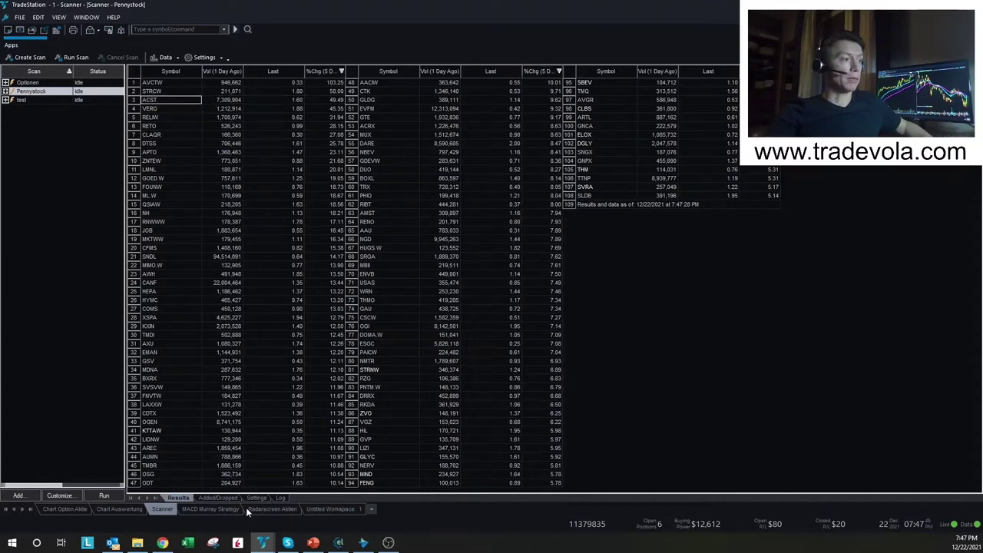
Step: Open the Chart Auswertung workspace and activate the daily ACST chart
{"action": "left_click", "coordinate": [115, 509]}
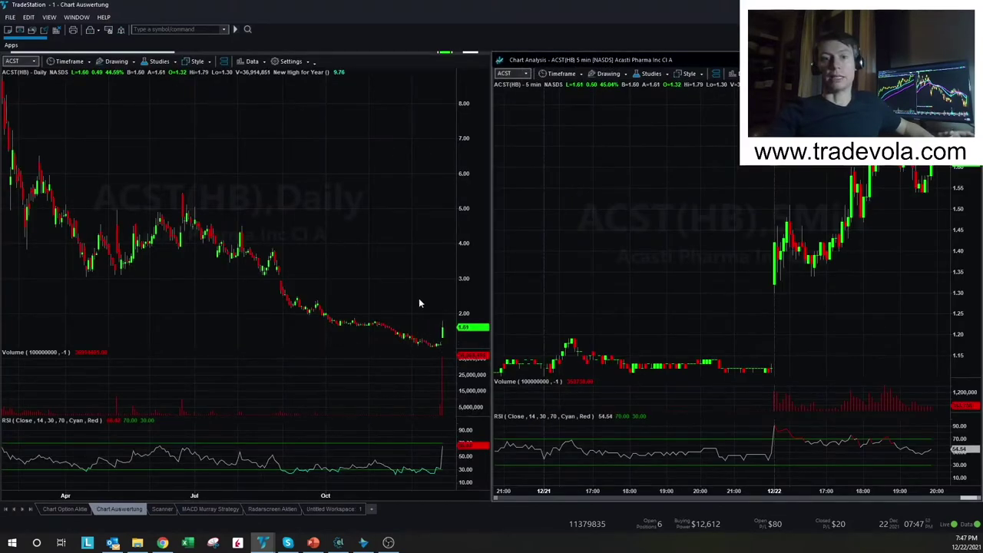
{"action": "left_click", "coordinate": [429, 306]}
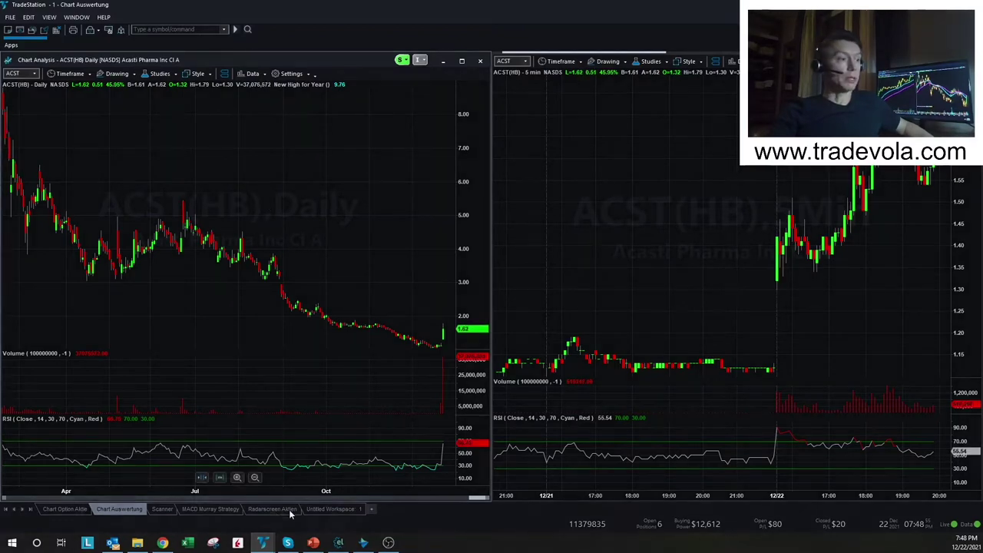
Step: Switch to the TradeStation Development Environment and browse the EasyLanguage documents of type Indicator and Strategy without opening one
{"action": "left_click", "coordinate": [338, 542]}
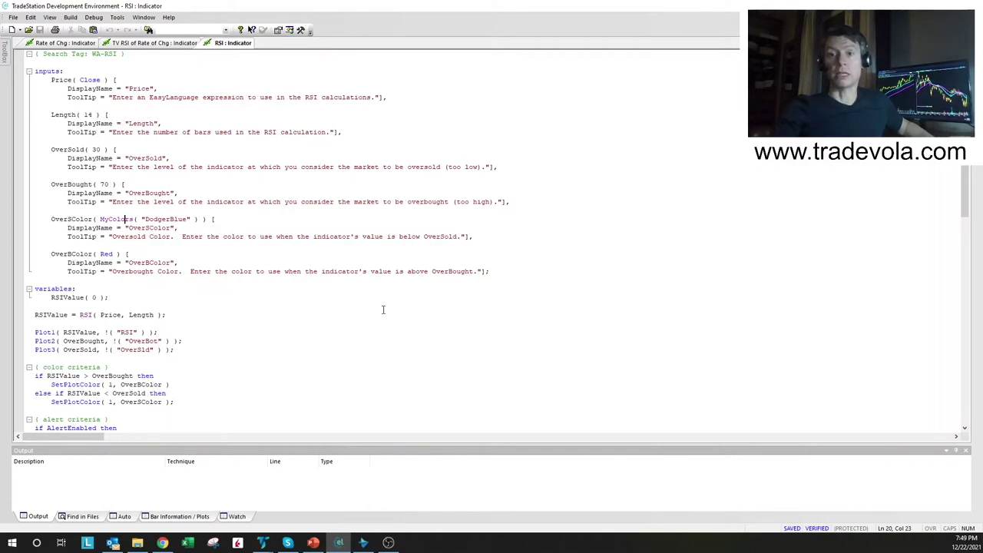
{"action": "left_click", "coordinate": [14, 17]}
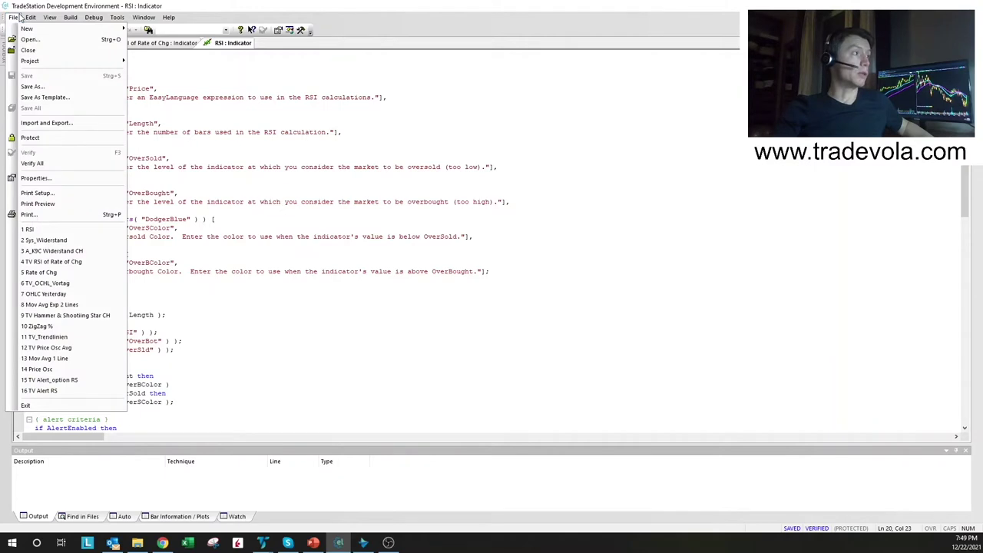
{"action": "key", "text": "Escape"}
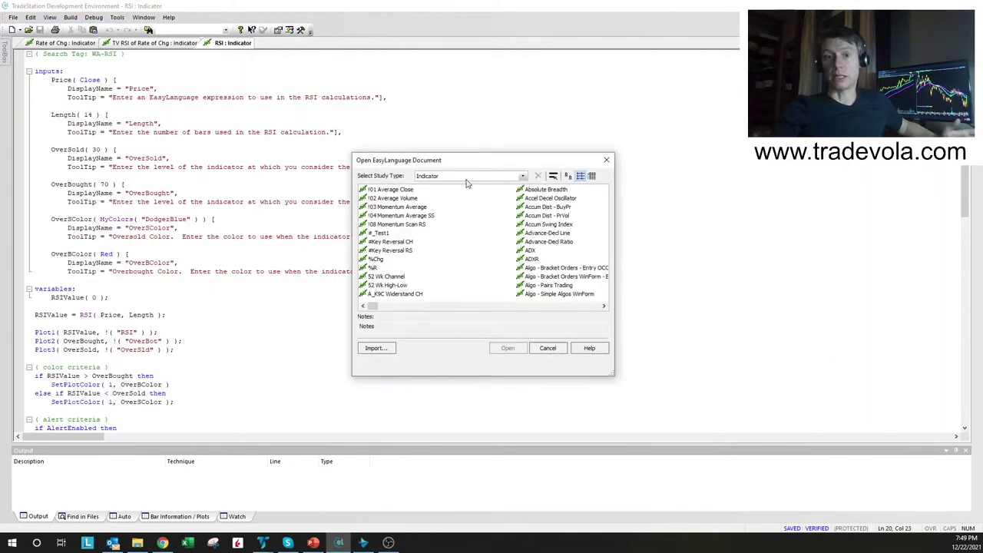
{"action": "left_click", "coordinate": [542, 242]}
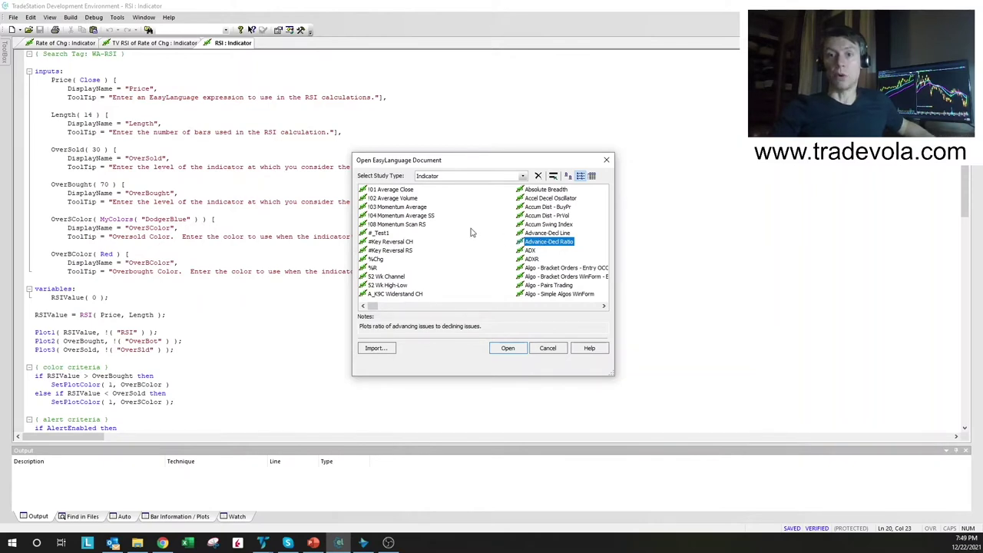
{"action": "left_click", "coordinate": [479, 178]}
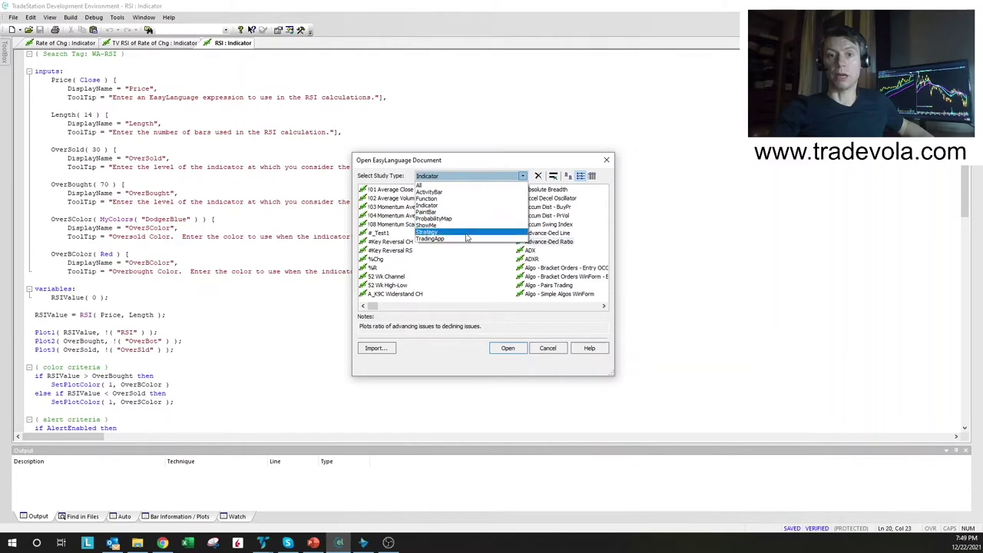
{"action": "left_click", "coordinate": [466, 235]}
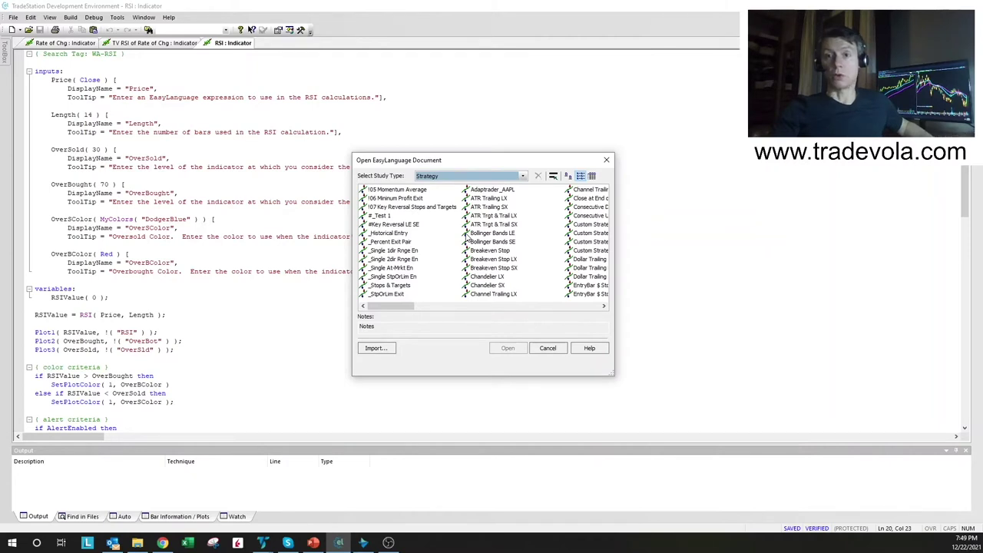
{"action": "left_click", "coordinate": [552, 349]}
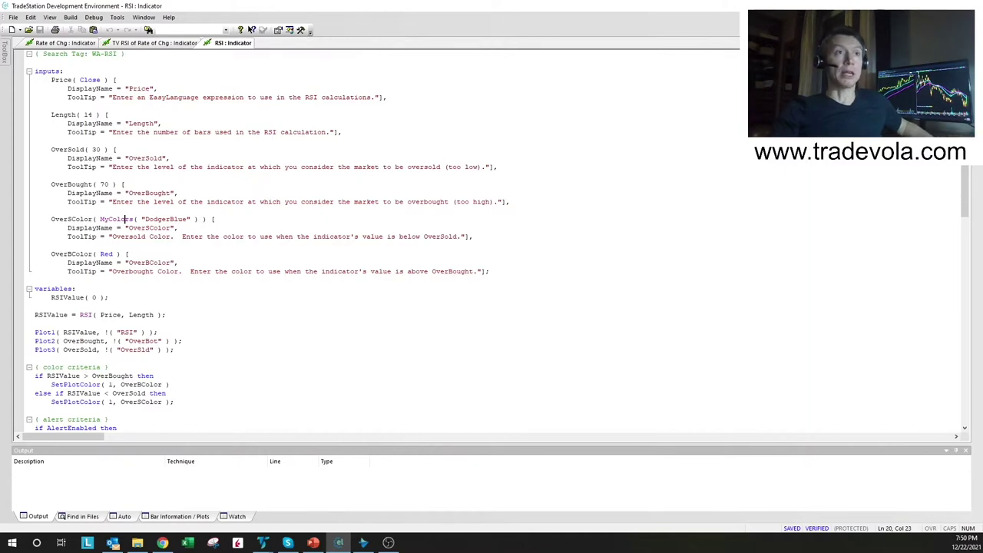
{"action": "key", "text": "alt+Tab"}
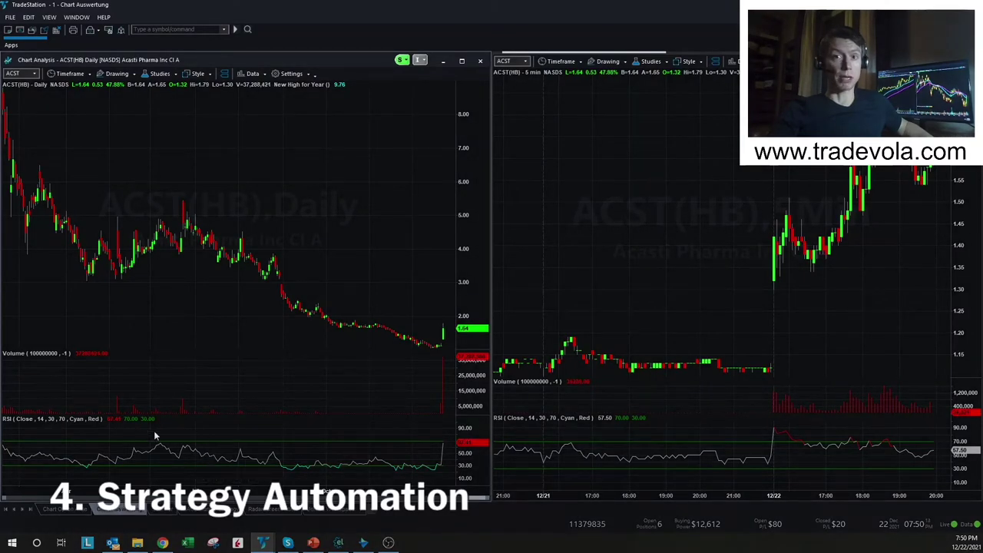
{"action": "left_click", "coordinate": [115, 508]}
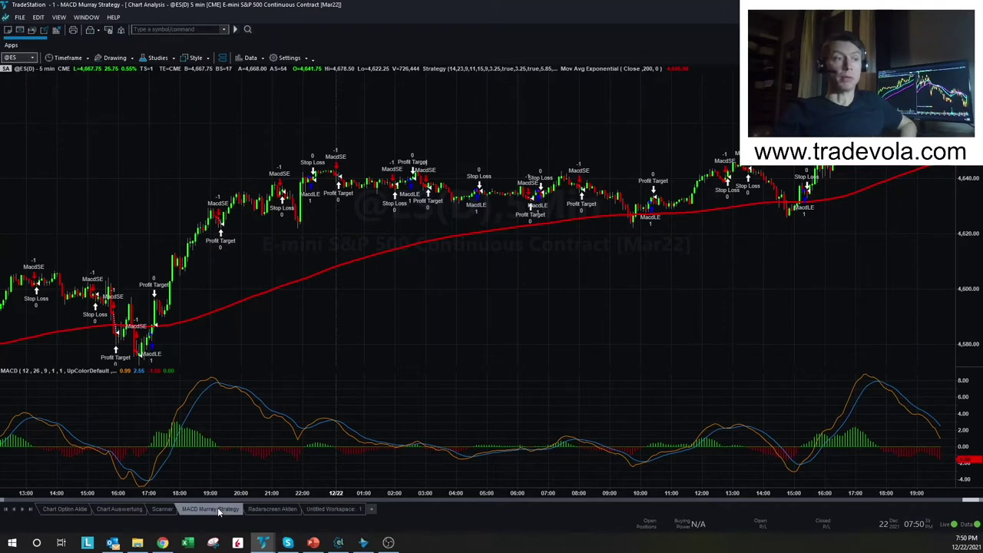
{"action": "right_click", "coordinate": [412, 228]}
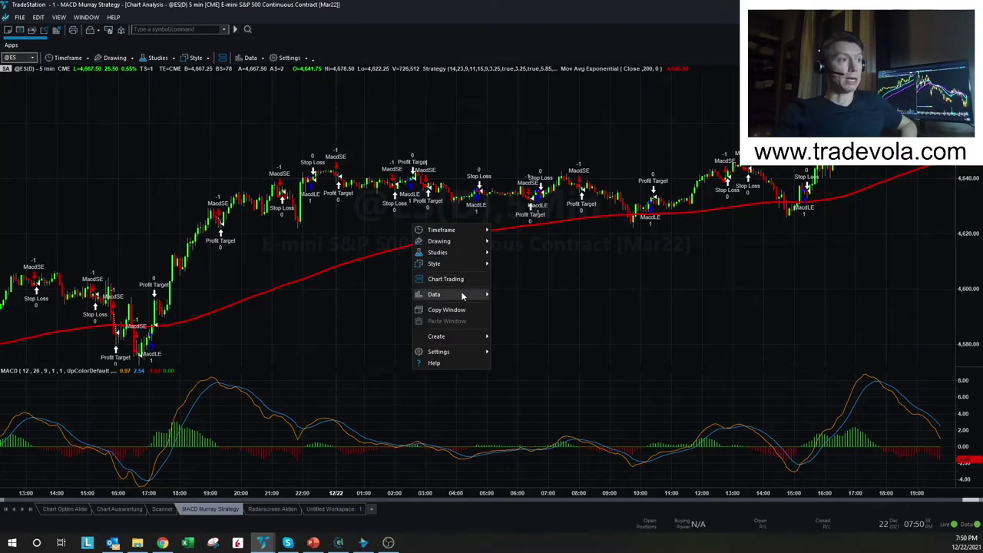
{"action": "mouse_move", "coordinate": [491, 301]}
{"action": "left_click", "coordinate": [527, 320]}
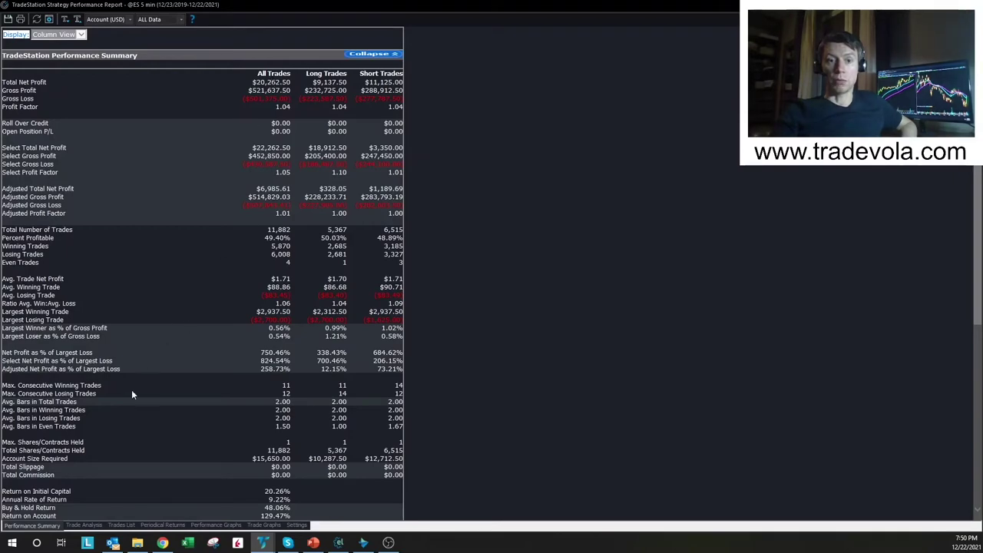
Step: Review the performance report's trade analysis and its Equity Curve Line graph
{"action": "left_click", "coordinate": [86, 525]}
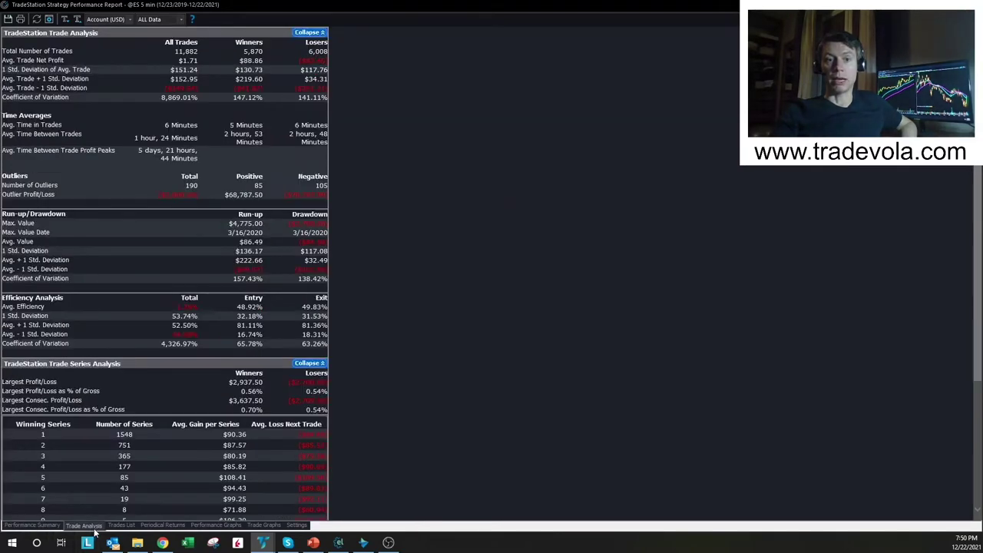
{"action": "left_click", "coordinate": [215, 526]}
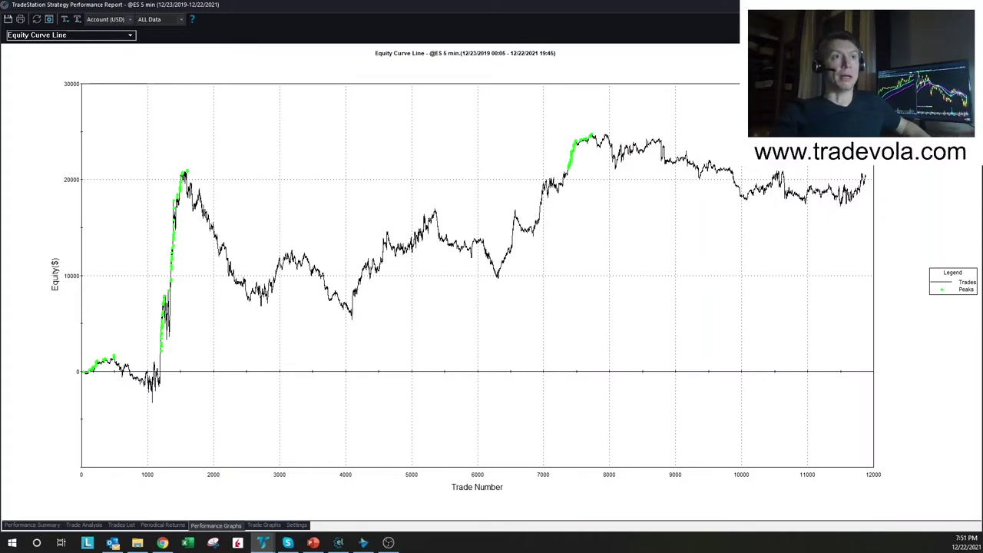
Step: Leave the performance report and switch to OptionStation Pro, showing the UBER calendar spread options chain
{"action": "key", "text": "alt+Tab"}
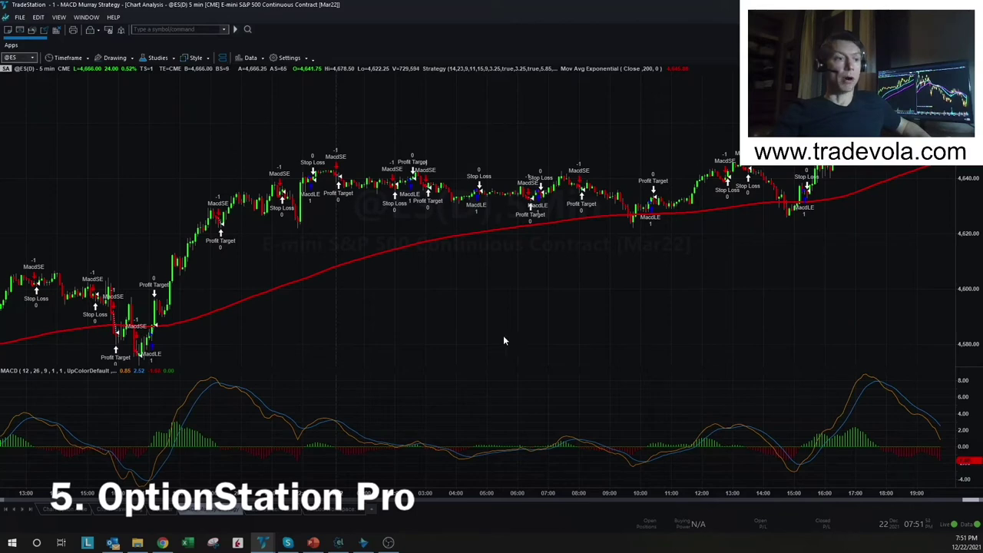
{"action": "left_click", "coordinate": [364, 542]}
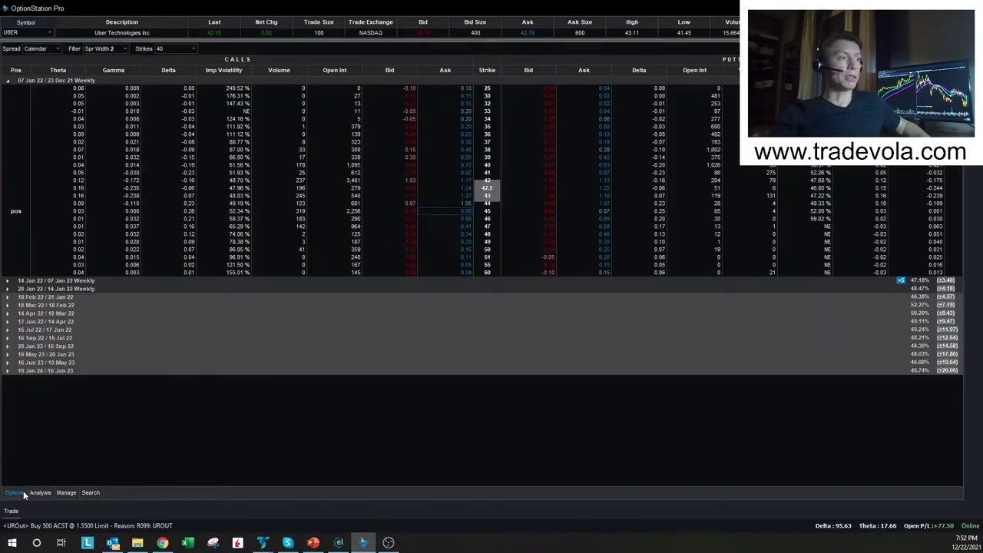
{"action": "left_click", "coordinate": [14, 492]}
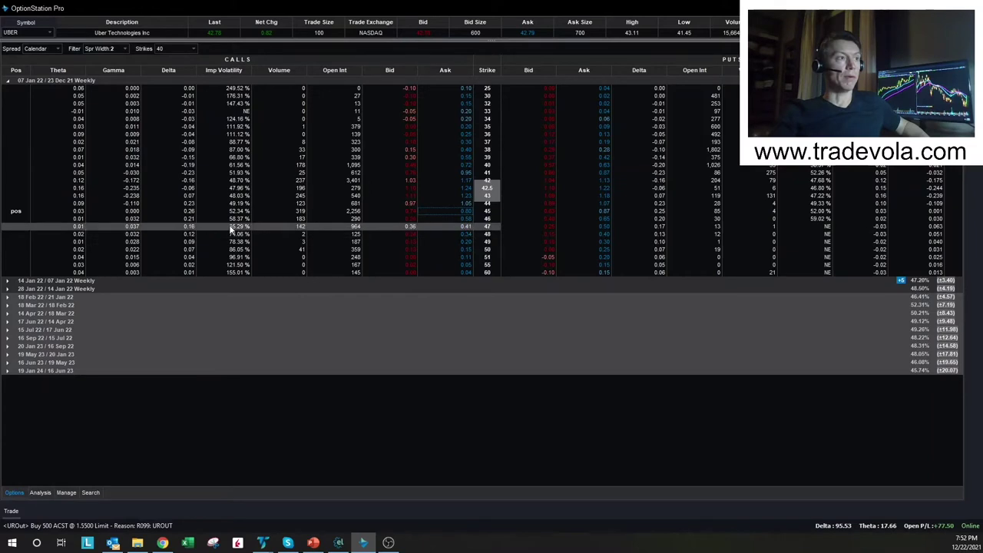
Step: Analyze buying the UBER 45-strike call calendar spread for 07 Jan 22 / 23 Dec 21
{"action": "right_click", "coordinate": [467, 212]}
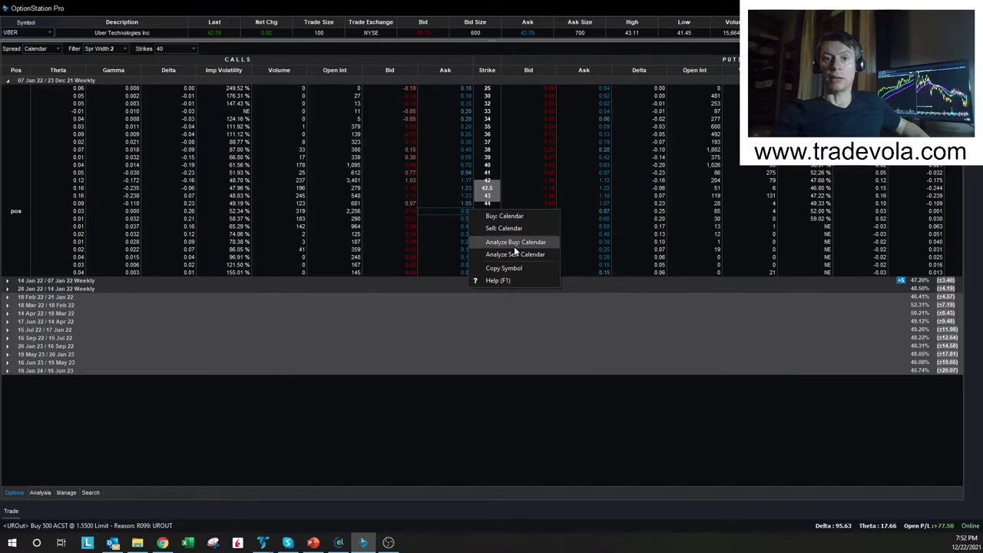
{"action": "left_click", "coordinate": [513, 247]}
{"action": "mouse_move", "coordinate": [486, 272]}
{"action": "left_mouse_down"}
{"action": "mouse_move", "coordinate": [450, 275]}
{"action": "mouse_move", "coordinate": [583, 279]}
{"action": "mouse_move", "coordinate": [486, 268]}
{"action": "left_mouse_up"}
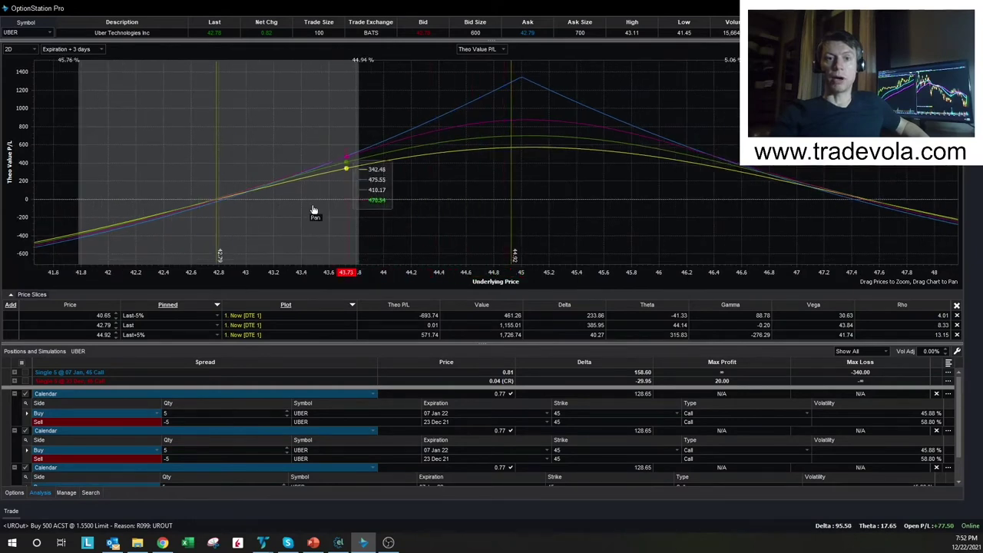
Step: Show the calendar spread's Theo Value P/L graph in 3D and rotate it to view the surface along the date axis
{"action": "left_click", "coordinate": [34, 49]}
{"action": "left_click", "coordinate": [17, 68]}
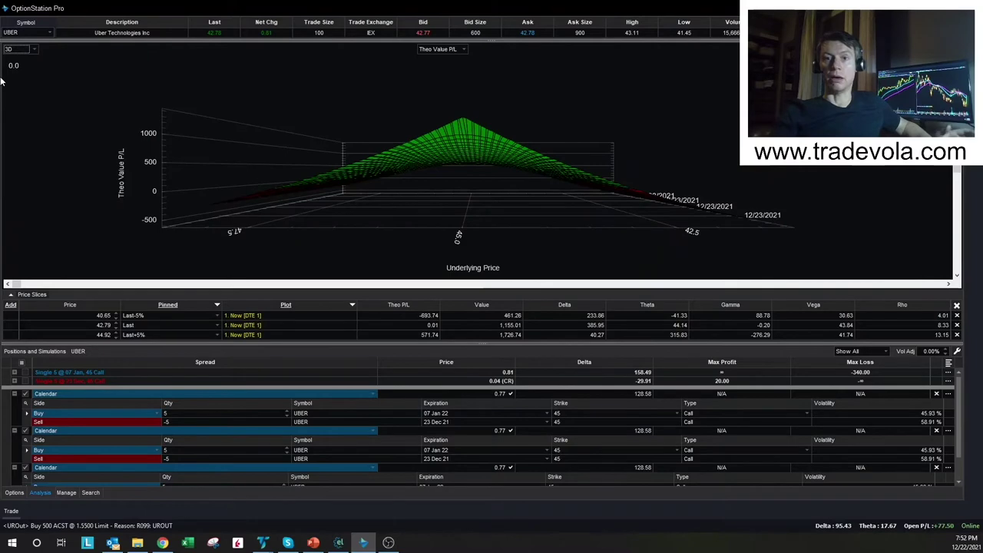
{"action": "left_click_drag", "start_coordinate": [419, 178], "coordinate": [419, 215]}
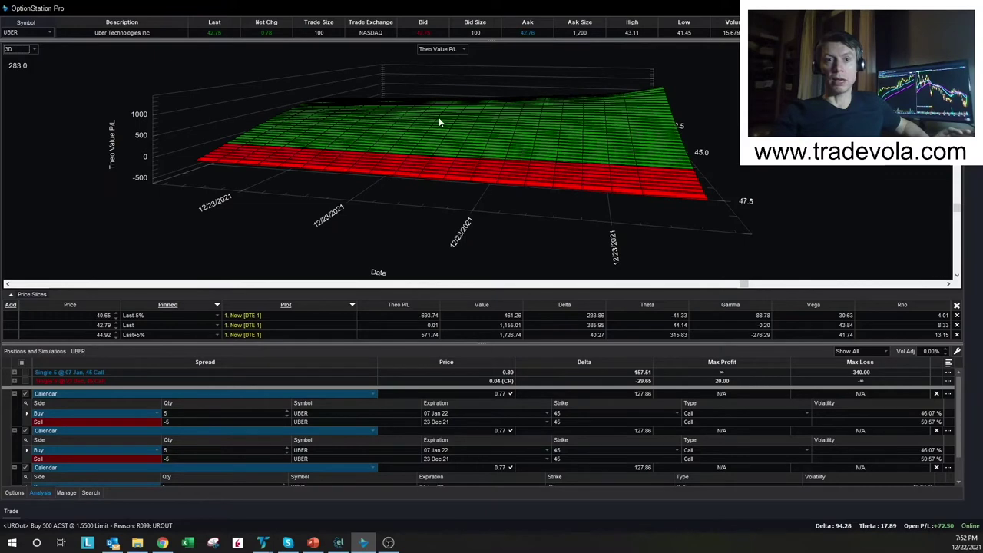
Step: Return the Theo Value P/L graph to the 2D view
{"action": "left_click", "coordinate": [27, 51]}
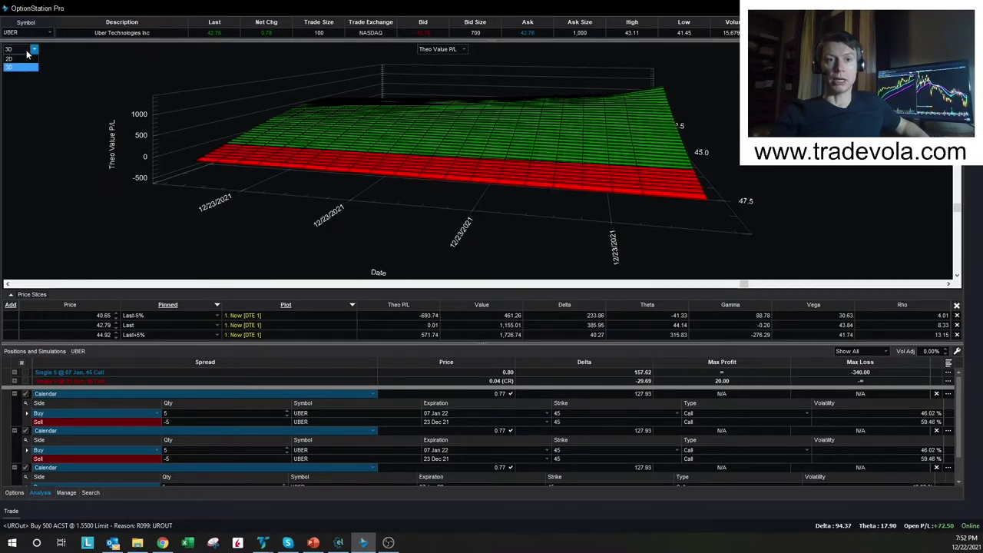
{"action": "left_click", "coordinate": [25, 61]}
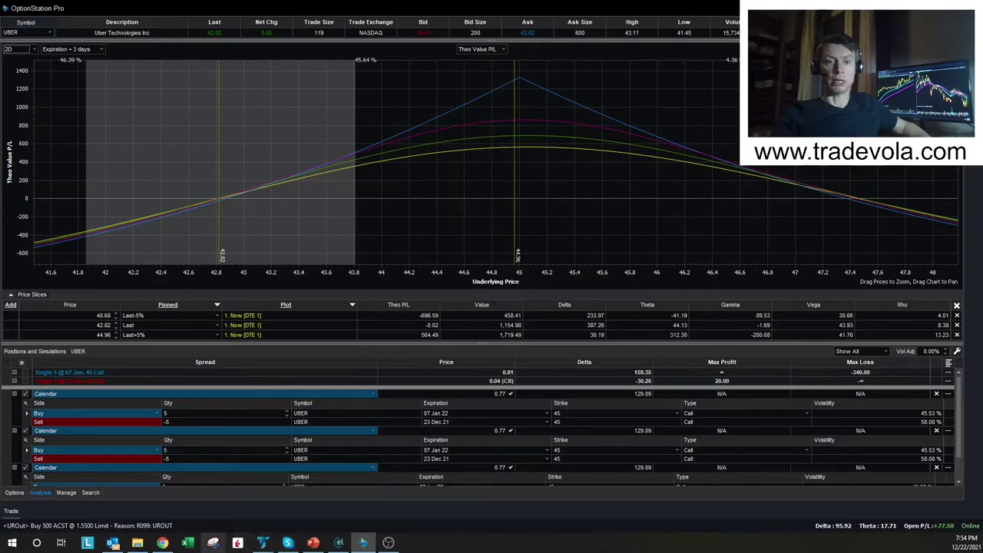
{"action": "left_click", "coordinate": [213, 542]}
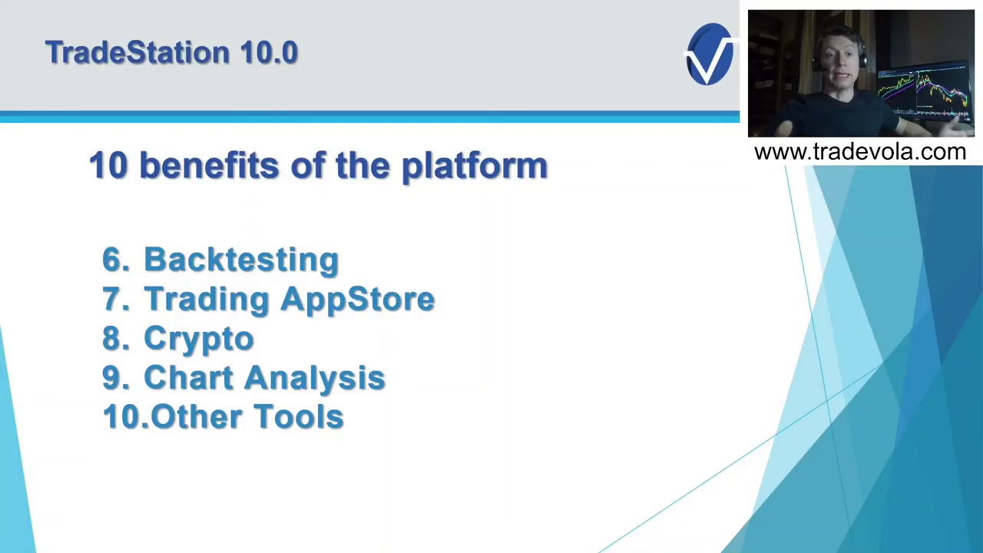